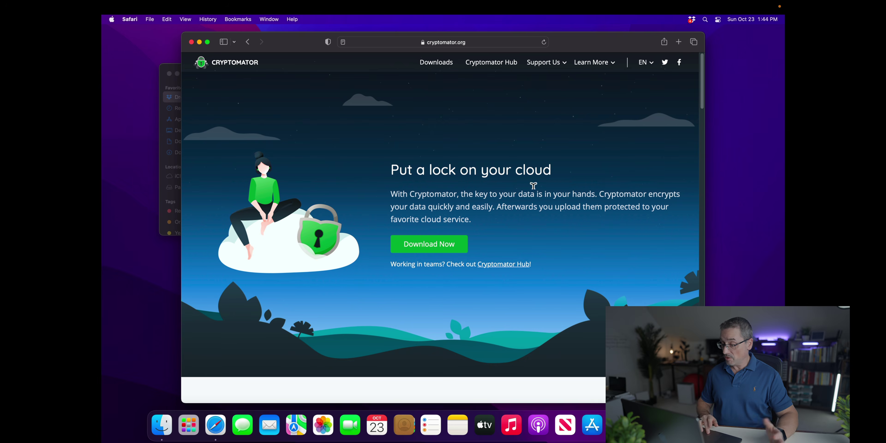
Step: Go to the Cryptomator macOS downloads page offering version 1.6.15 for Intel and Apple Silicon
left_click(427, 249)
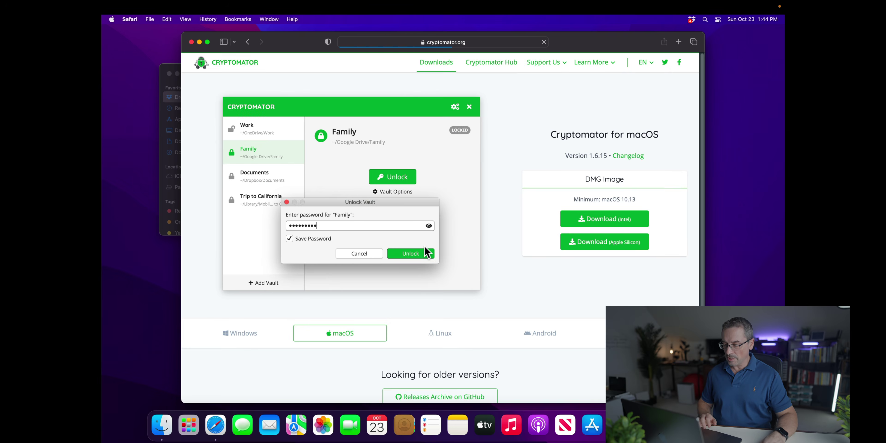
scroll(511, 337, "down", 3)
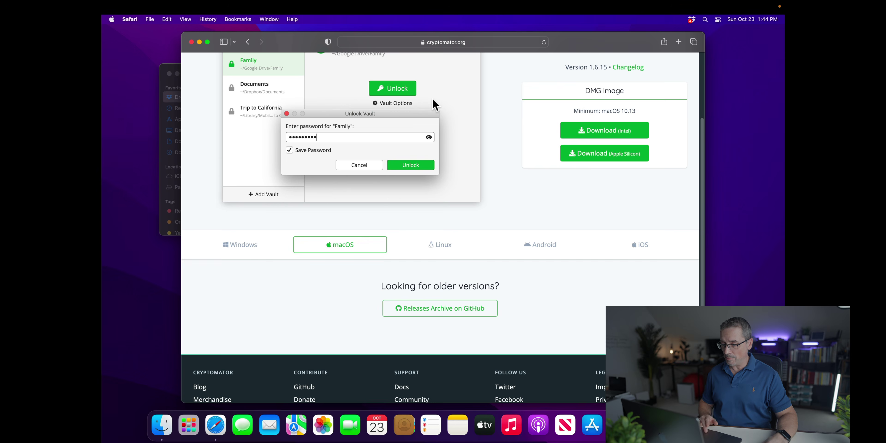
Step: Accept the disk image licence and drag Cryptomator into the Applications folder
left_click(199, 42)
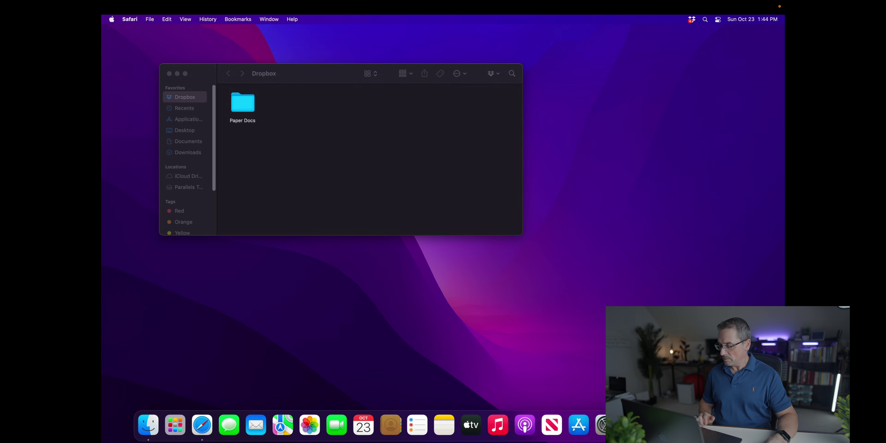
left_click(551, 246)
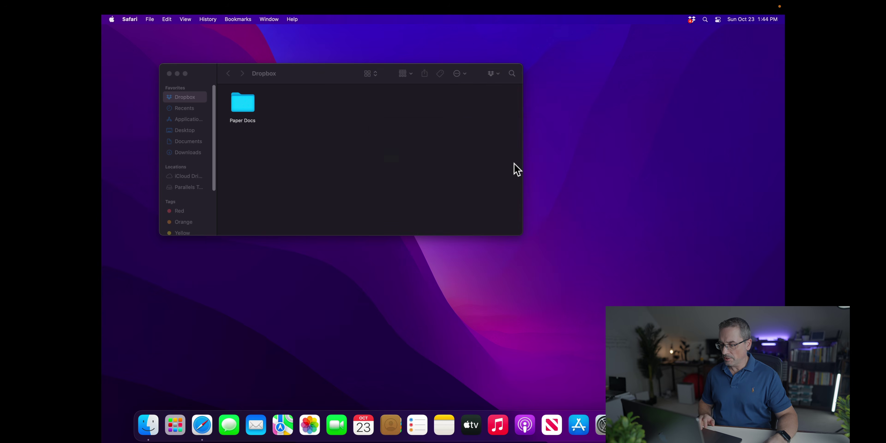
left_click_drag(310, 143, 452, 138)
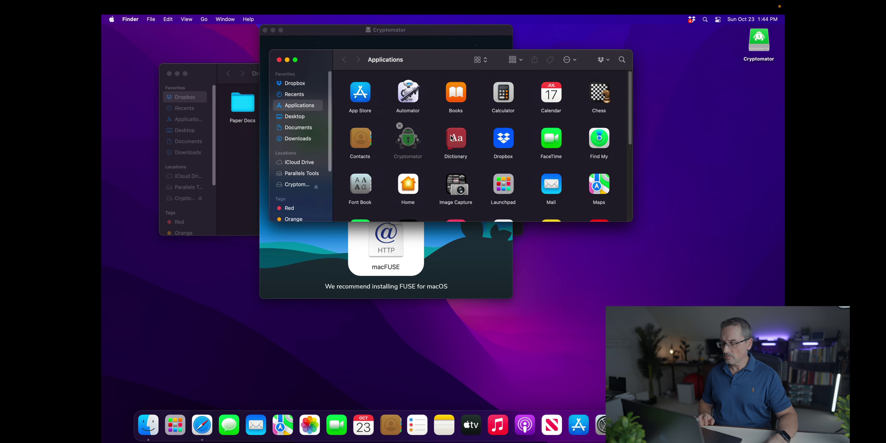
Step: Close the Applications and installer windows and launch Cryptomator from Launchpad
left_click(279, 60)
left_click(266, 30)
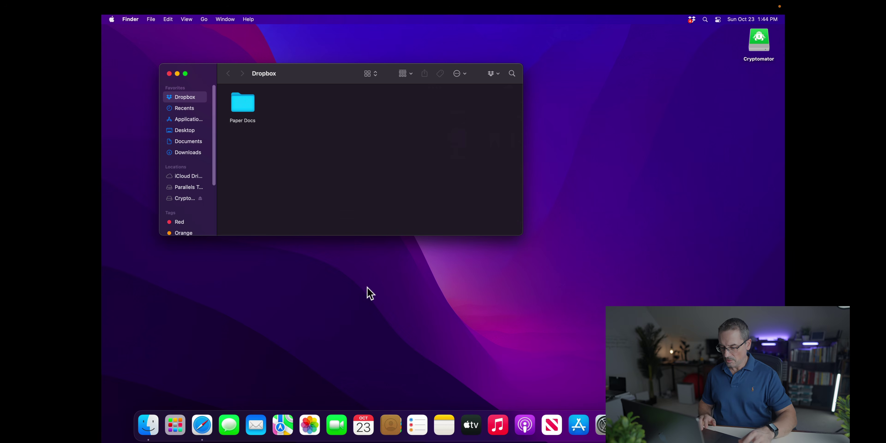
left_click(175, 425)
left_click(283, 341)
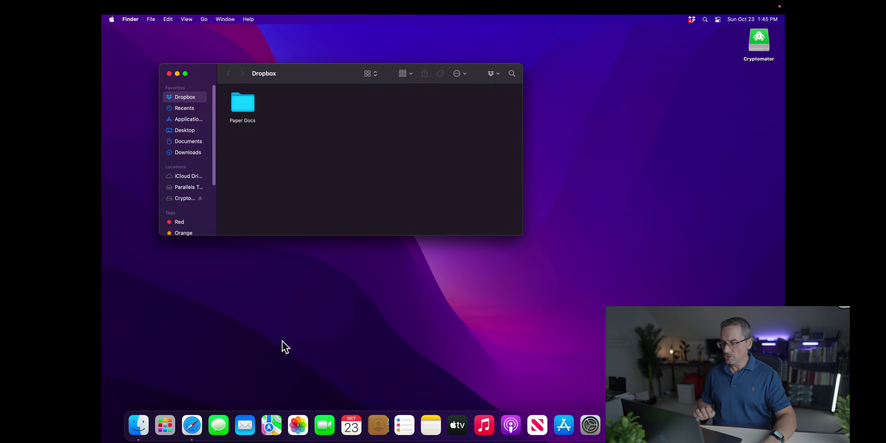
Step: Allow the downloaded app to open, then review the Interface, Virtual Drive, Updates and Supporter Certificate preferences
left_click(470, 190)
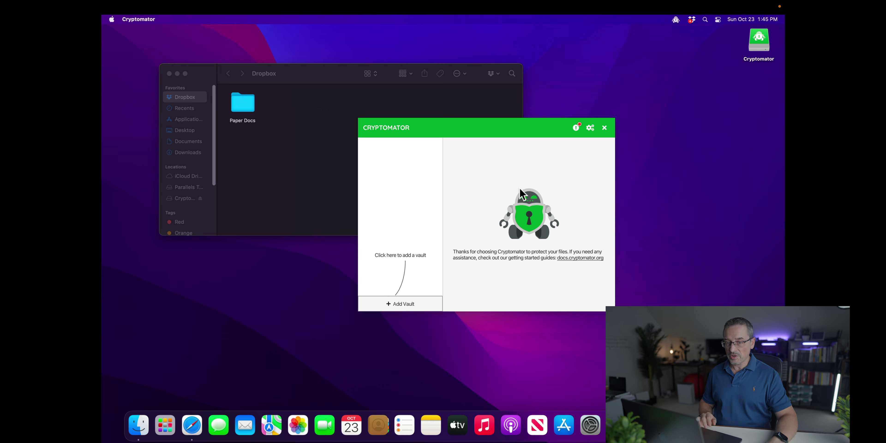
left_click(590, 128)
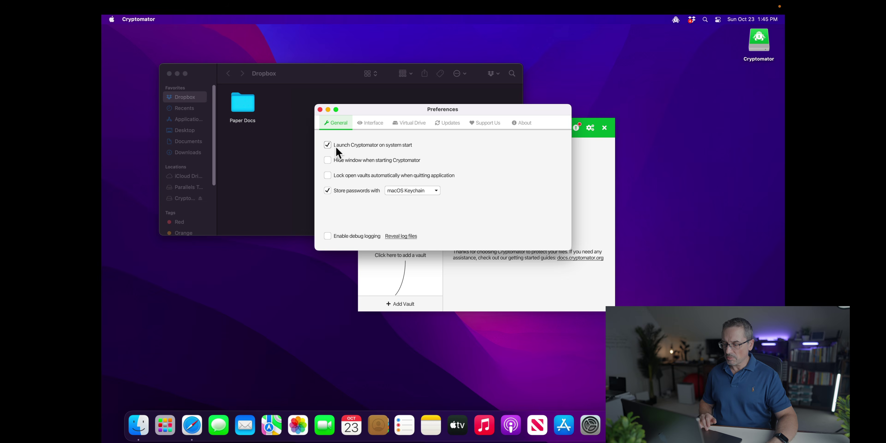
left_click(375, 123)
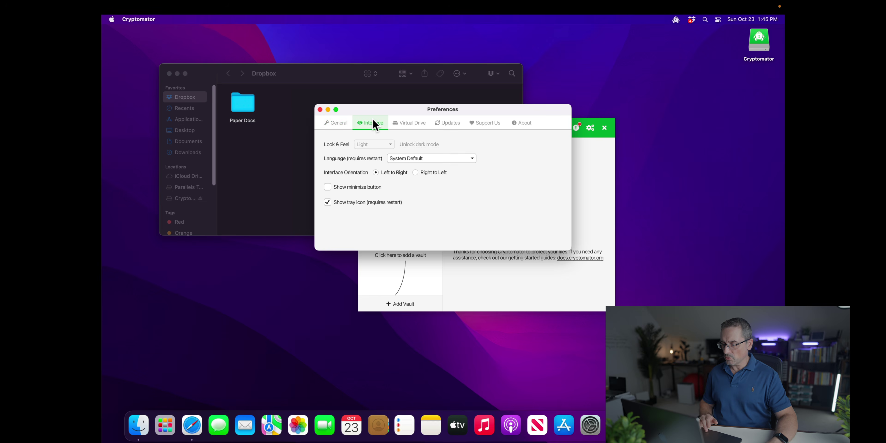
left_click(422, 126)
left_click(453, 125)
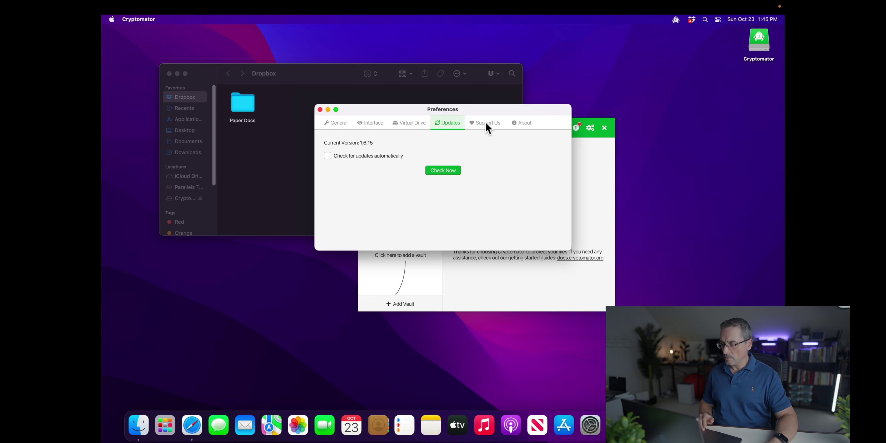
left_click(485, 122)
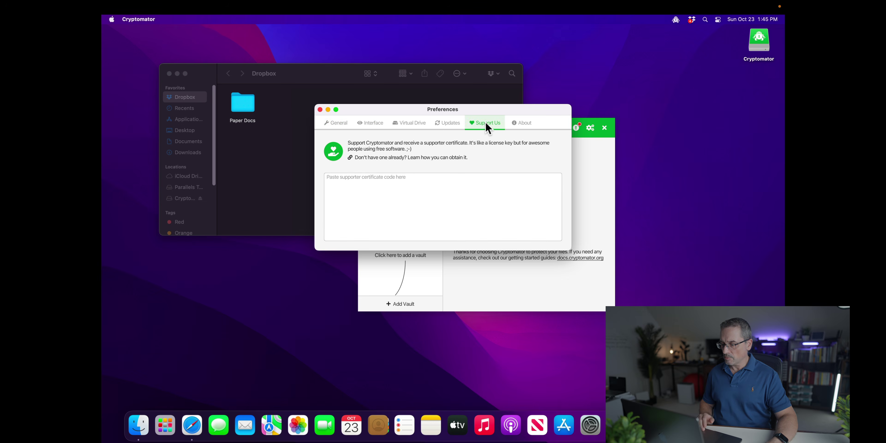
left_click(320, 109)
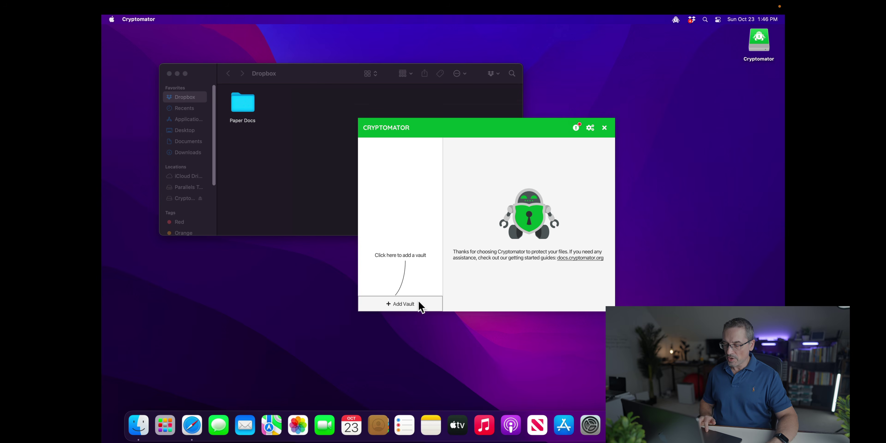
Step: Start creating a new vault named 'testvault'
left_click(408, 306)
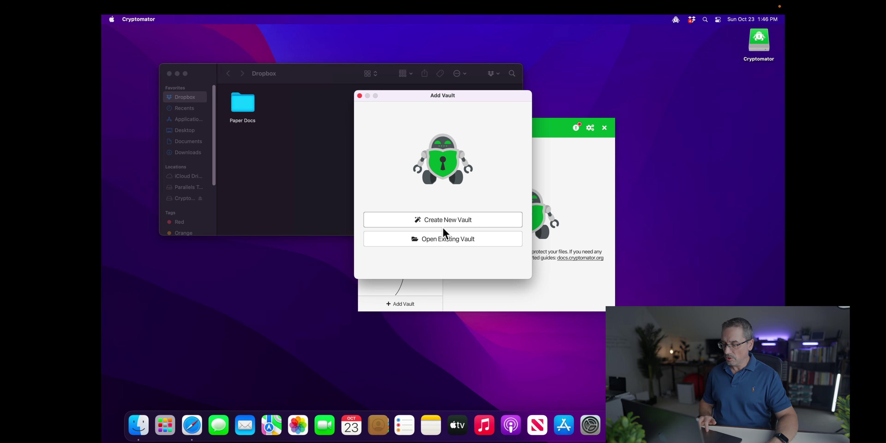
left_click(458, 225)
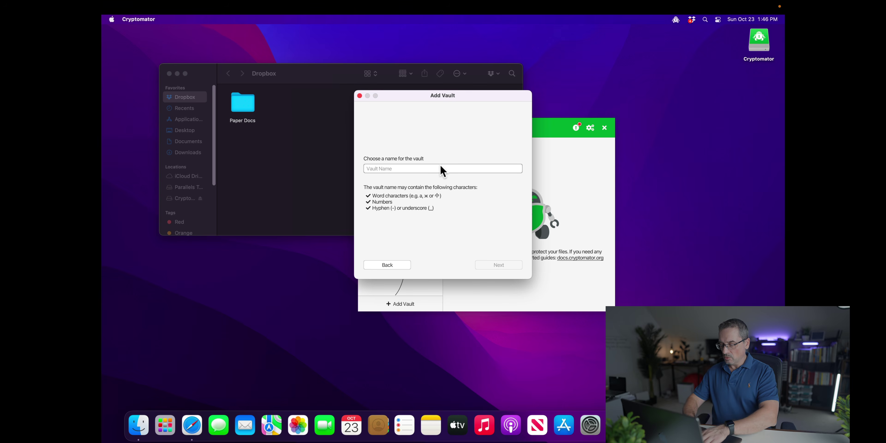
type("testvault")
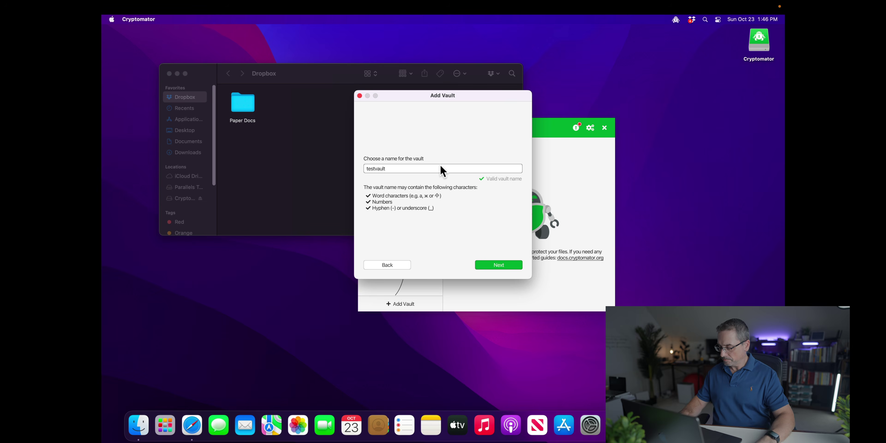
key("Return")
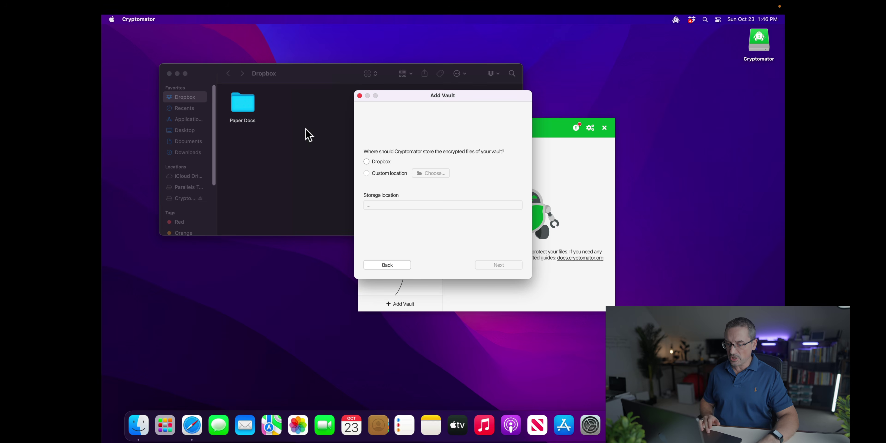
Step: Choose Dropbox as the storage location for testvault's encrypted files
left_click(200, 102)
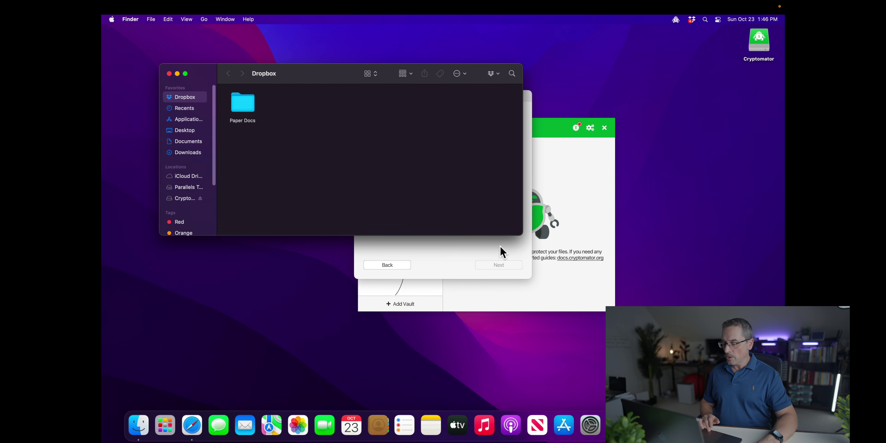
left_click(495, 251)
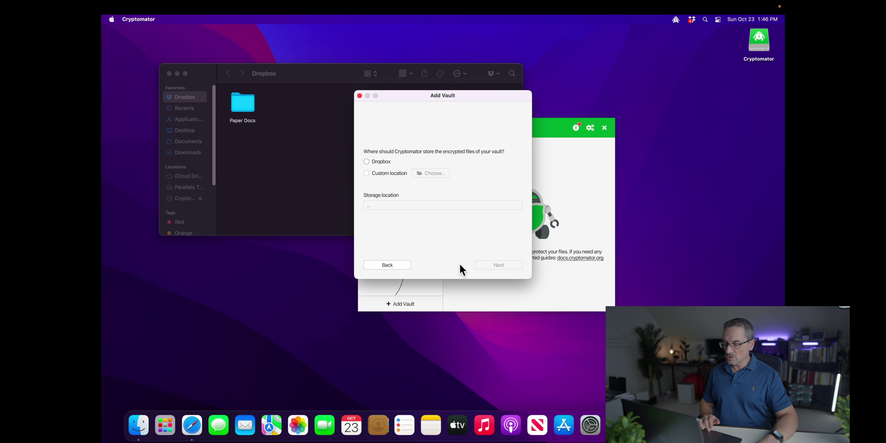
left_click(367, 161)
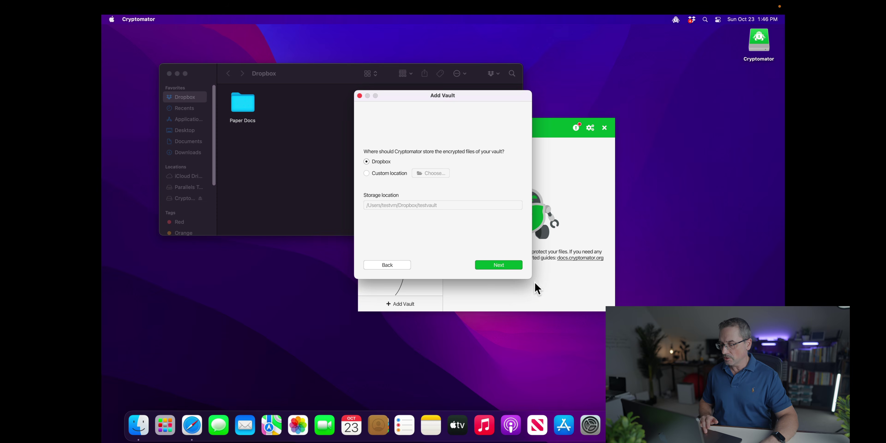
left_click(508, 265)
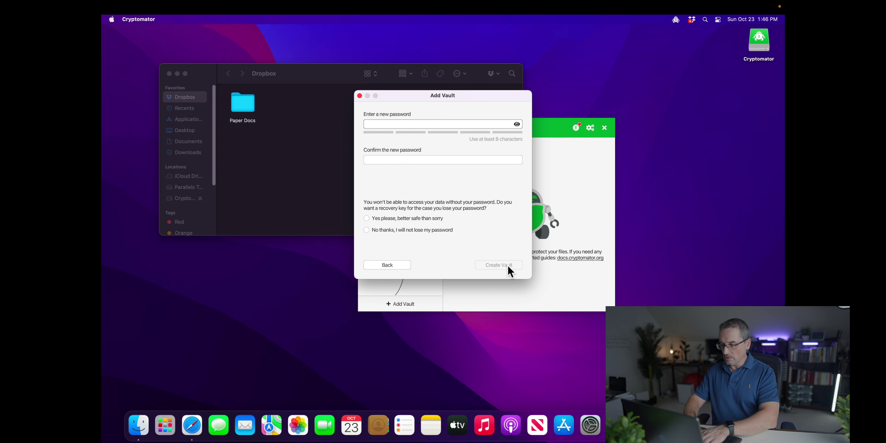
Step: Set and confirm the vault password, opt in to a recovery key, and create the vault
type("••••••")
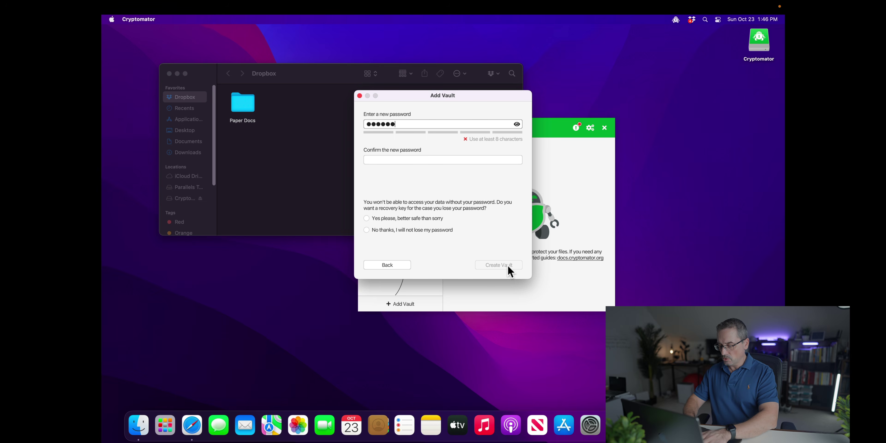
type("•••")
key("Tab")
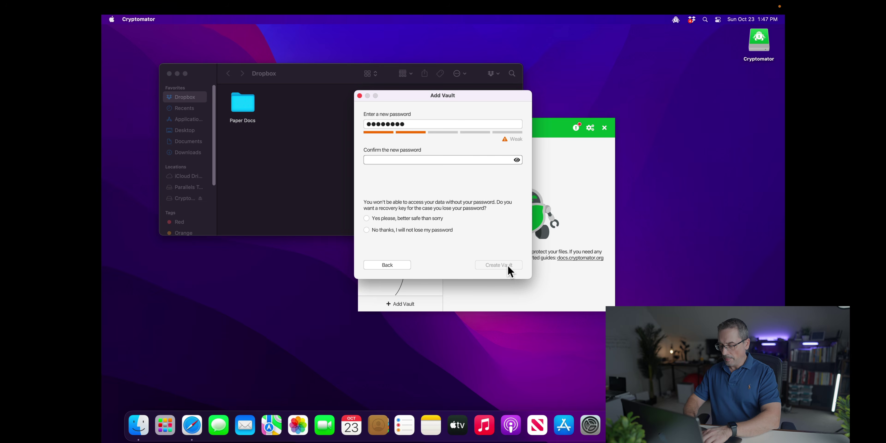
type("•••••••••")
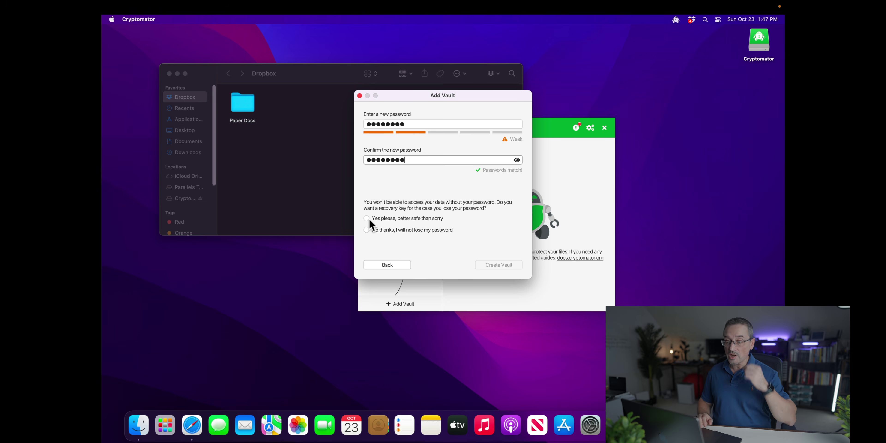
left_click(367, 218)
left_click(499, 264)
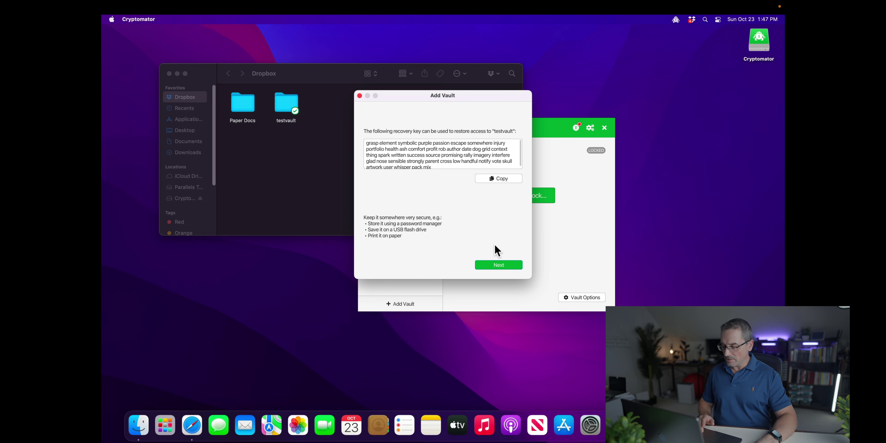
Step: Unlock the new testvault with its password
left_click(506, 265)
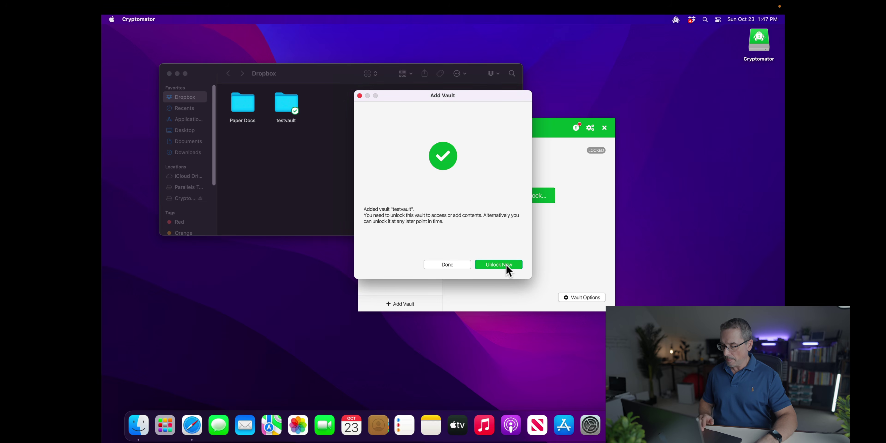
left_click(510, 266)
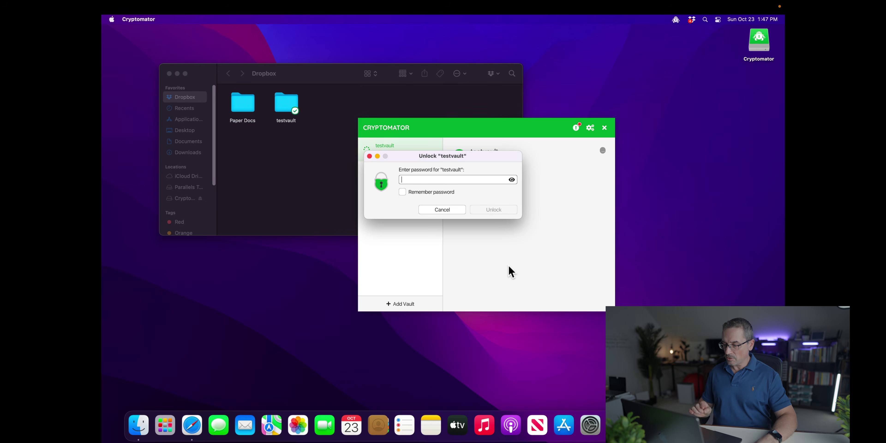
type("•••••")
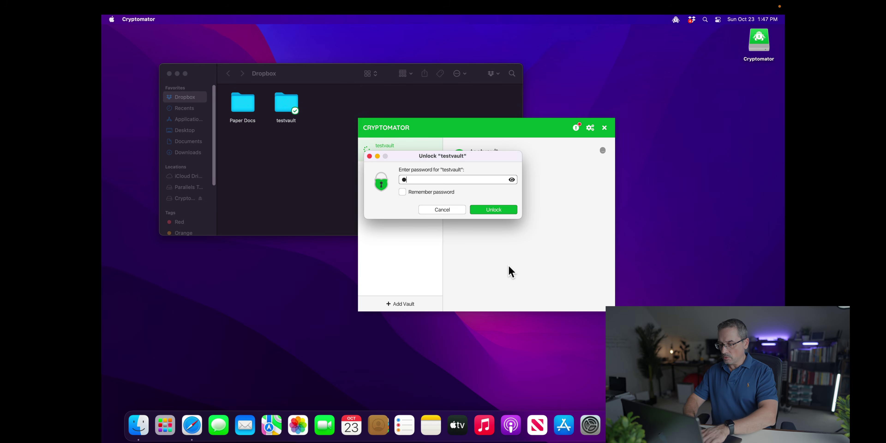
type("•••")
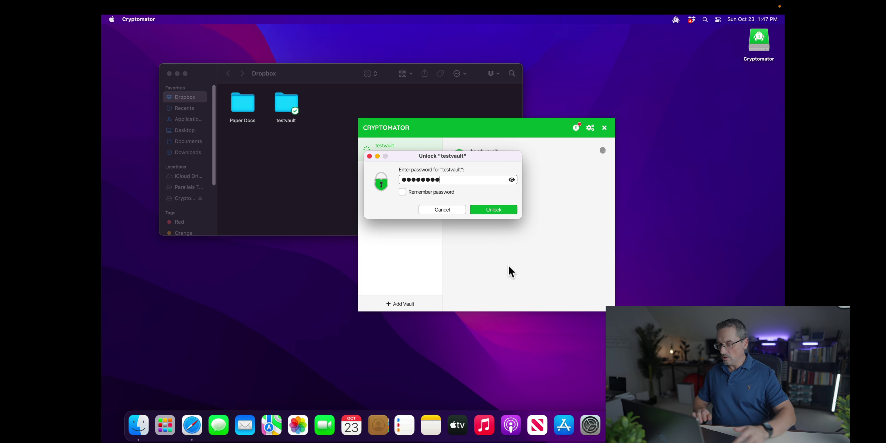
left_click(495, 213)
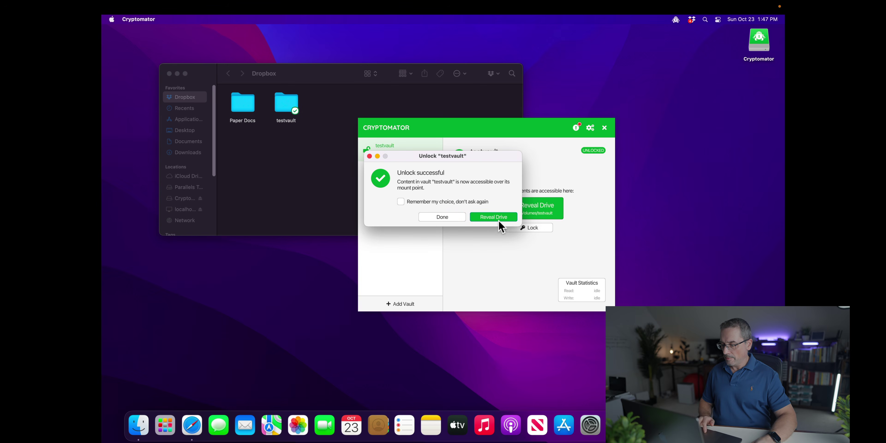
Step: Reveal the unlocked drive in Finder, allowing network volume access, and move its window aside
left_click(497, 217)
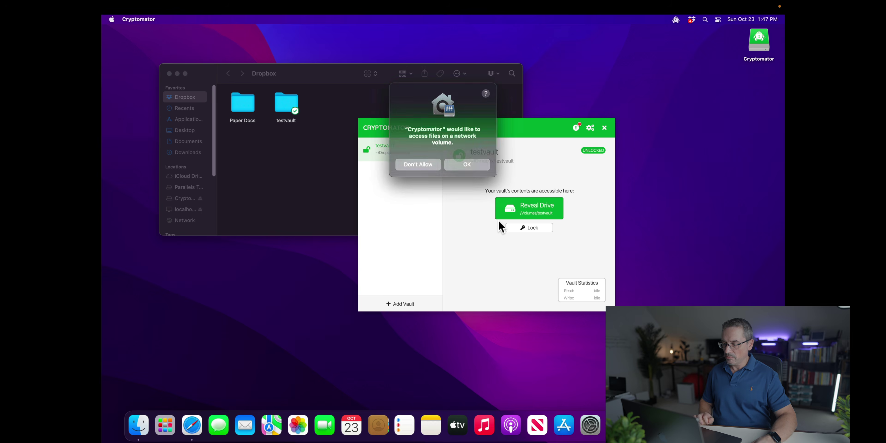
left_click(471, 164)
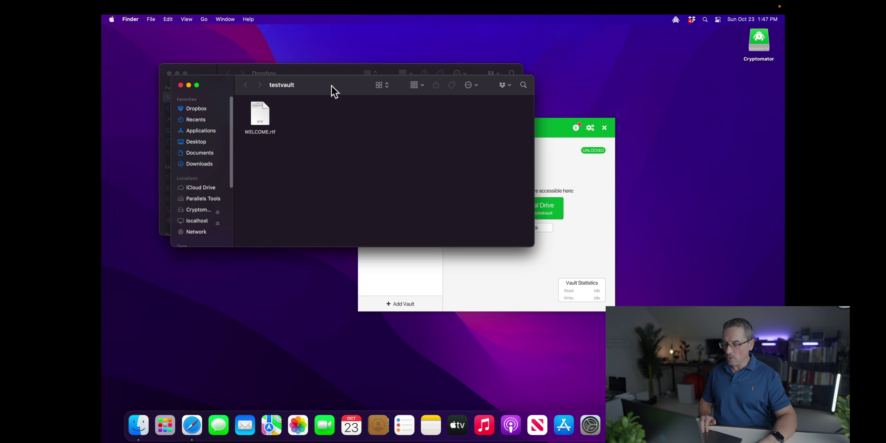
left_click_drag(330, 86, 401, 87)
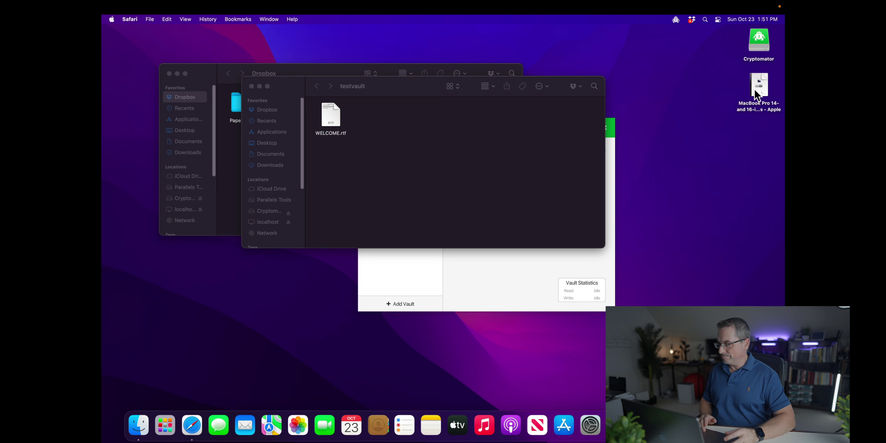
Step: Preview the MacBook Pro PDF, copy it into the testvault drive, and close the drive window
double_click(755, 90)
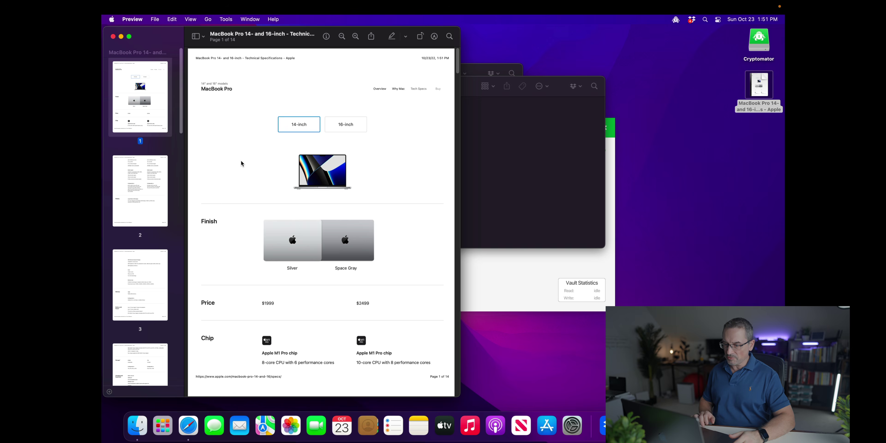
left_click(113, 37)
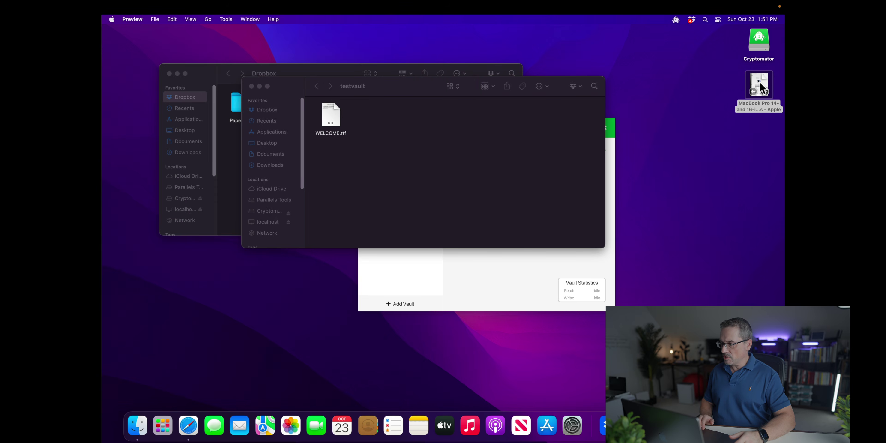
left_click_drag(761, 87, 456, 168)
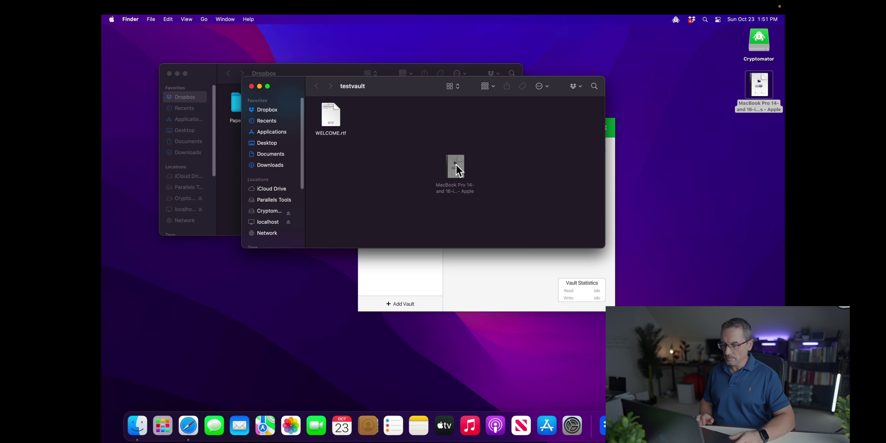
left_click(252, 87)
Step: Lock testvault in Cryptomator and bring up the Dropbox folder in Finder
left_click(481, 280)
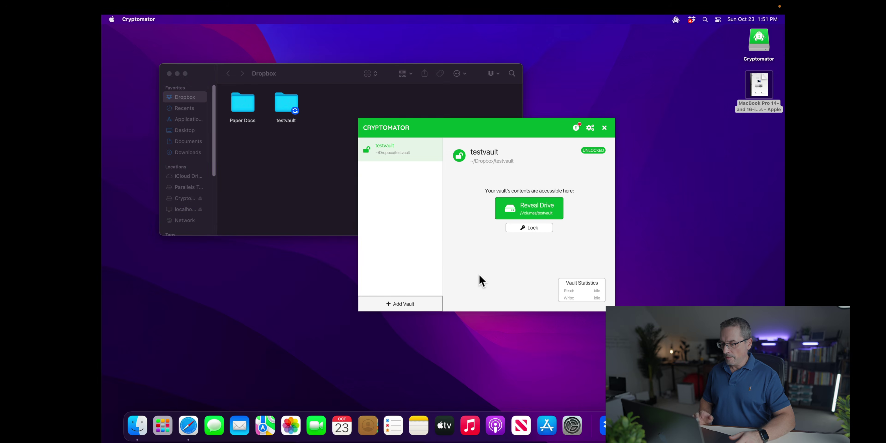
left_click(539, 228)
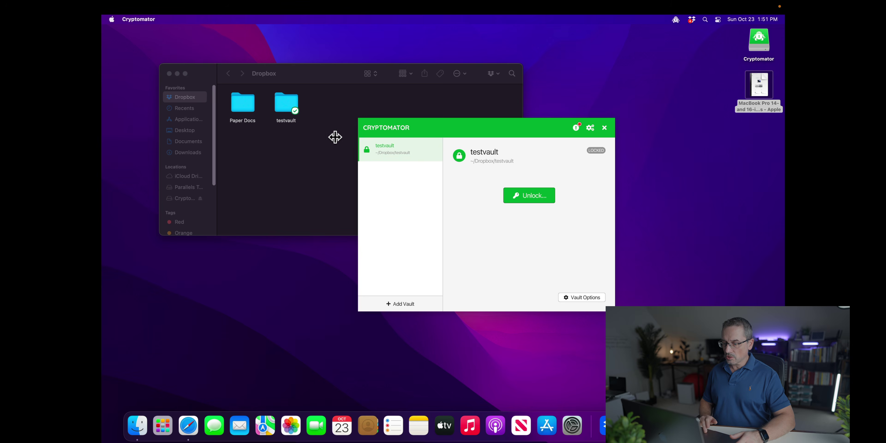
left_click(289, 152)
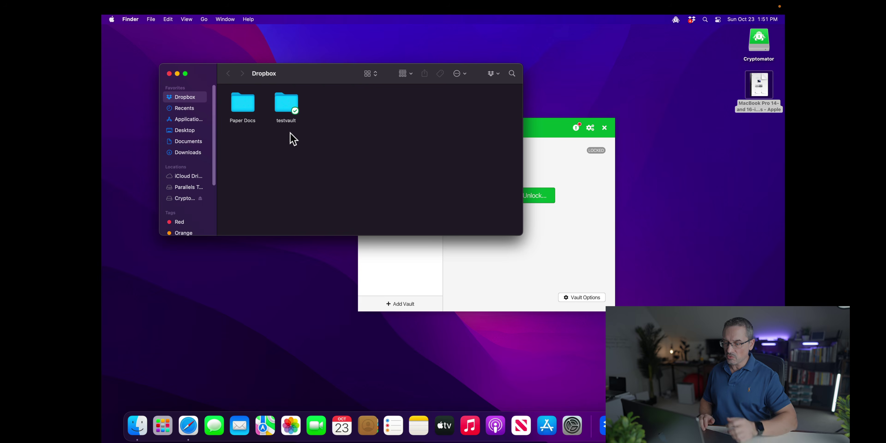
Step: Browse testvault's encrypted d subfolders in Dropbox and read the IMPORTANT.rtf notice
double_click(288, 101)
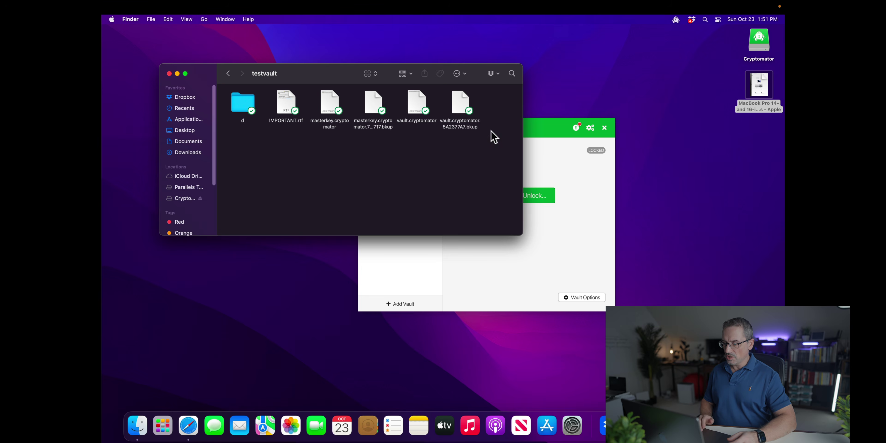
double_click(248, 111)
double_click(247, 109)
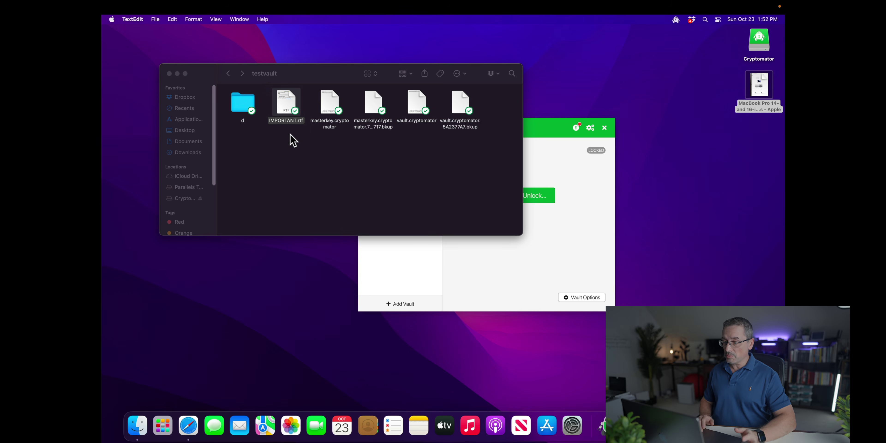
double_click(286, 103)
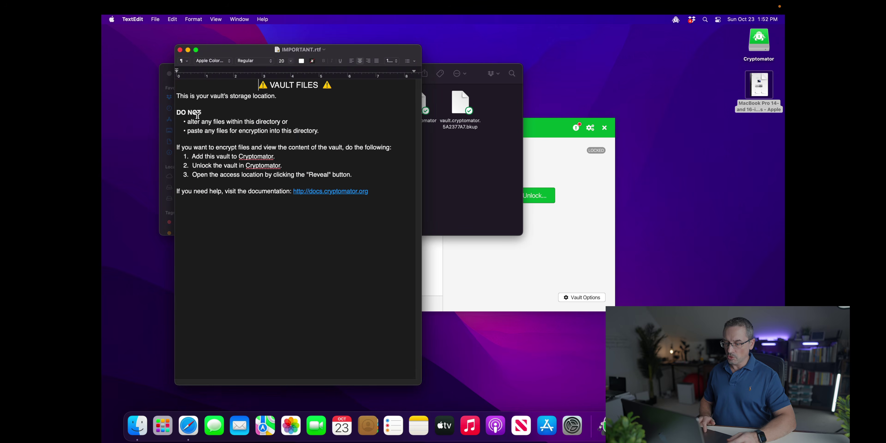
left_click(180, 49)
left_click(490, 282)
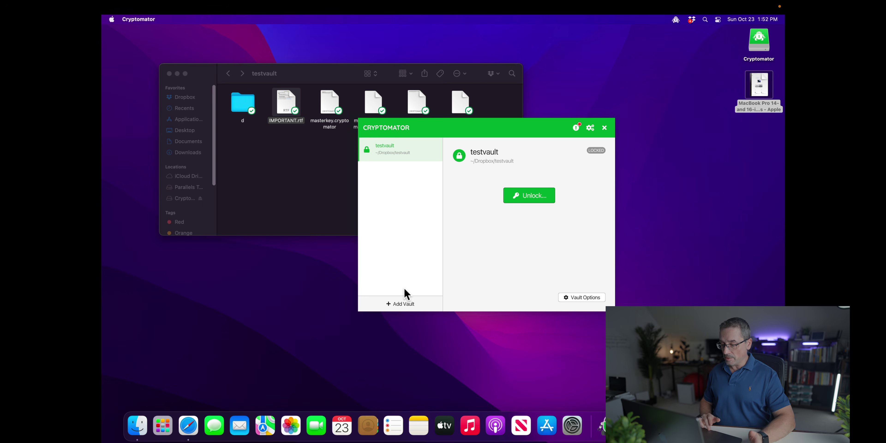
left_click(407, 307)
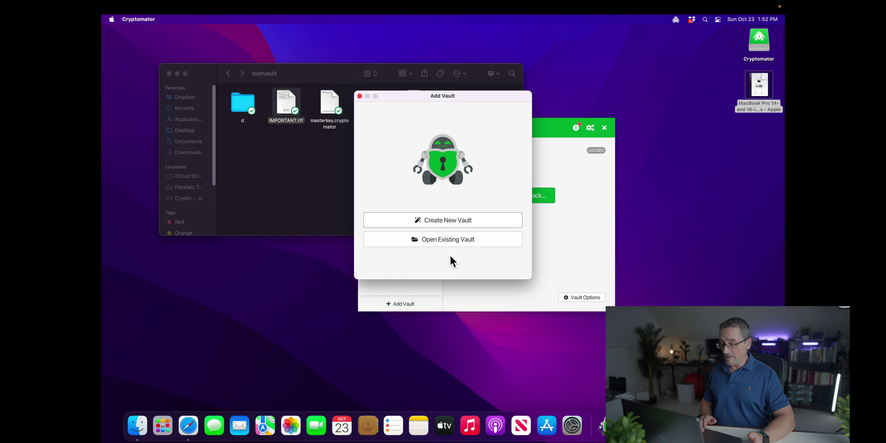
left_click(478, 221)
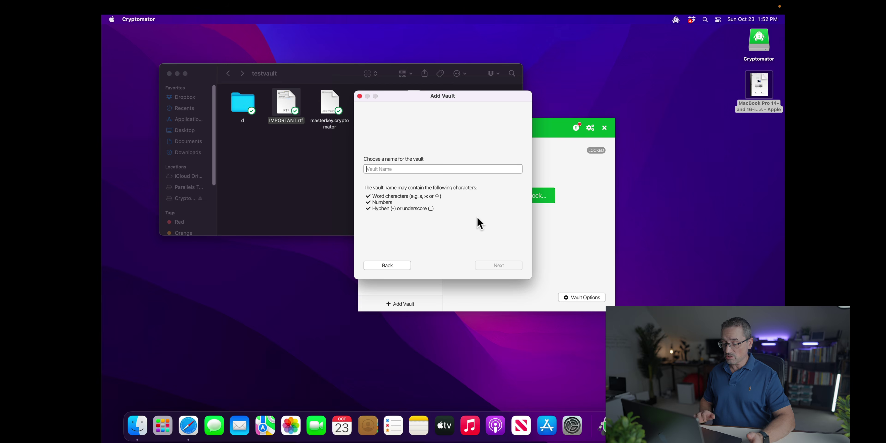
left_click(385, 267)
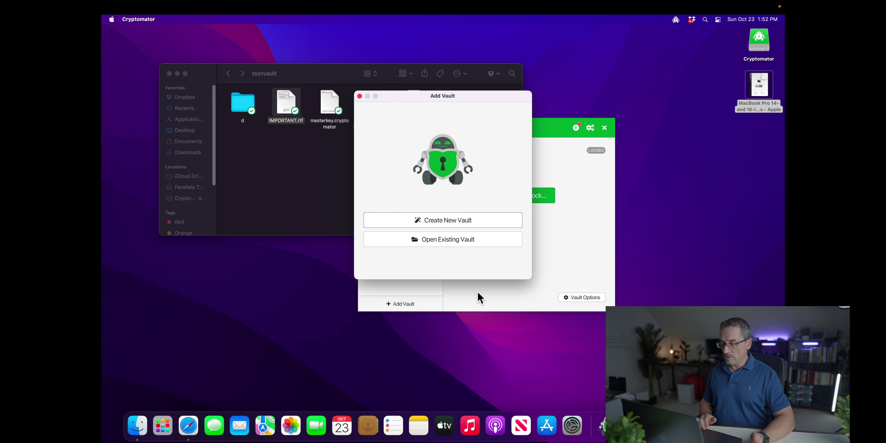
left_click(360, 97)
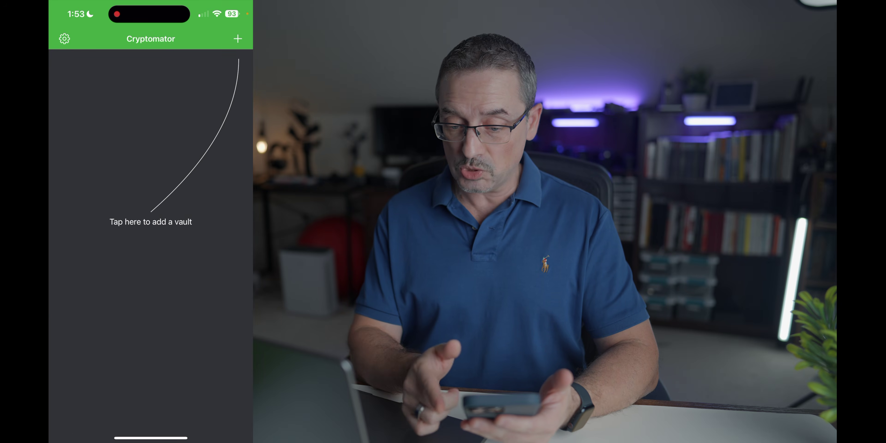
left_click(65, 38)
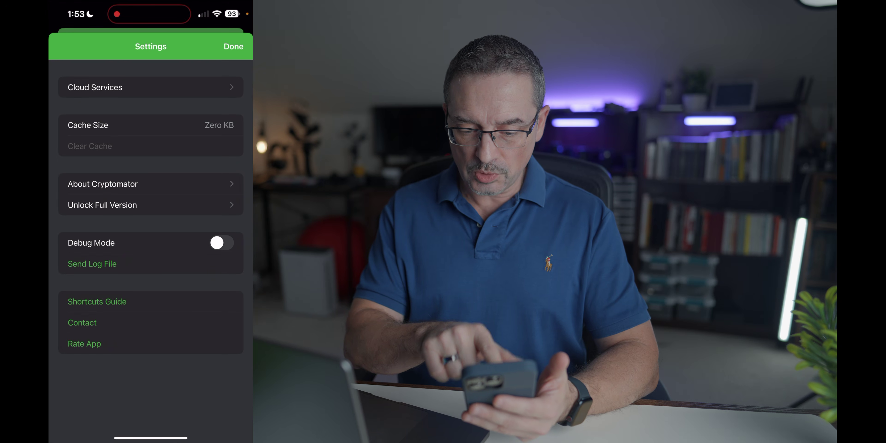
left_click(103, 205)
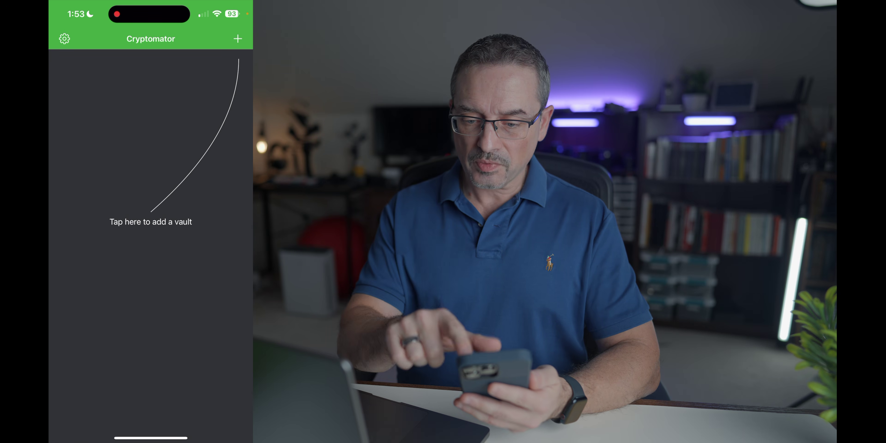
Step: Start opening an existing vault from Dropbox and grant Cryptomator access to the Dropbox account
left_click(238, 39)
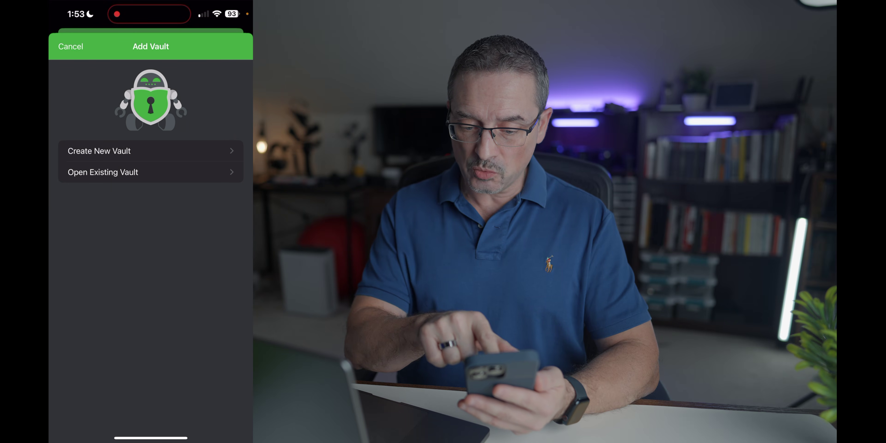
left_click(103, 172)
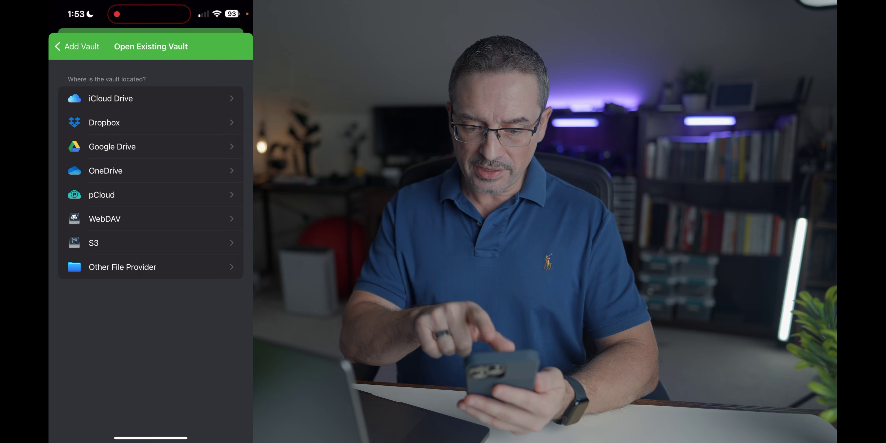
left_click(105, 123)
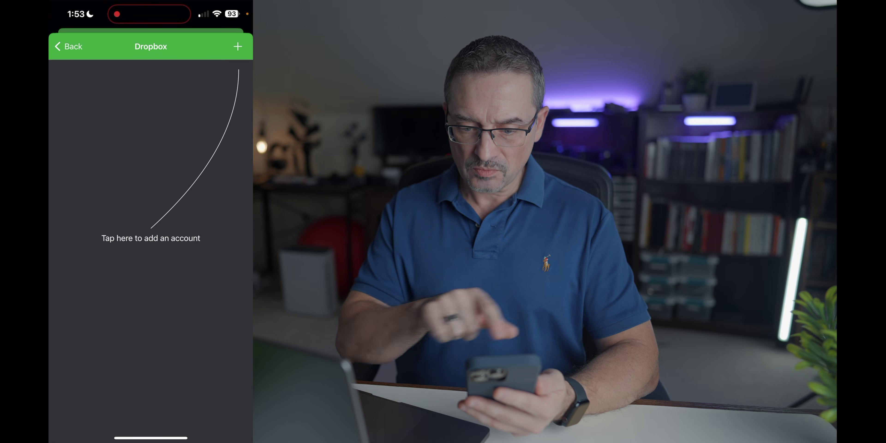
left_click(237, 46)
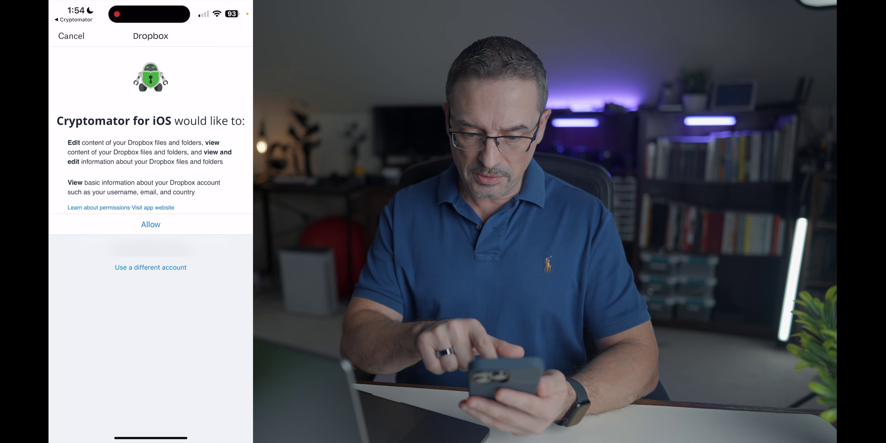
left_click(151, 224)
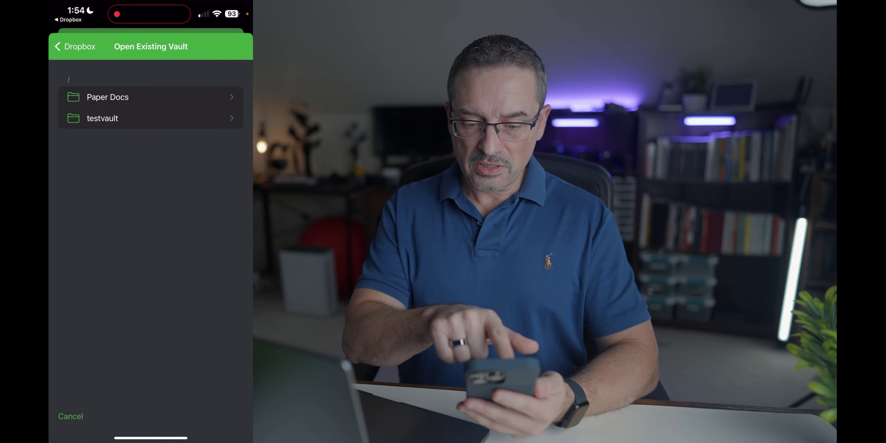
Step: Pick the testvault folder, add it, and verify its password
left_click(138, 118)
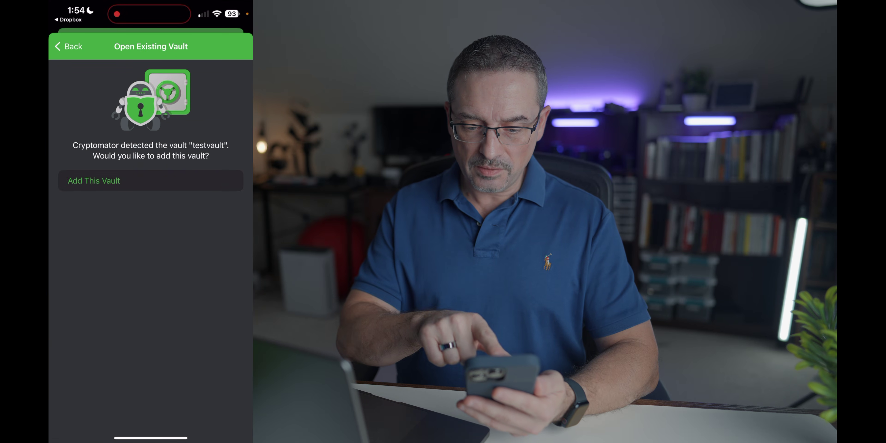
left_click(88, 181)
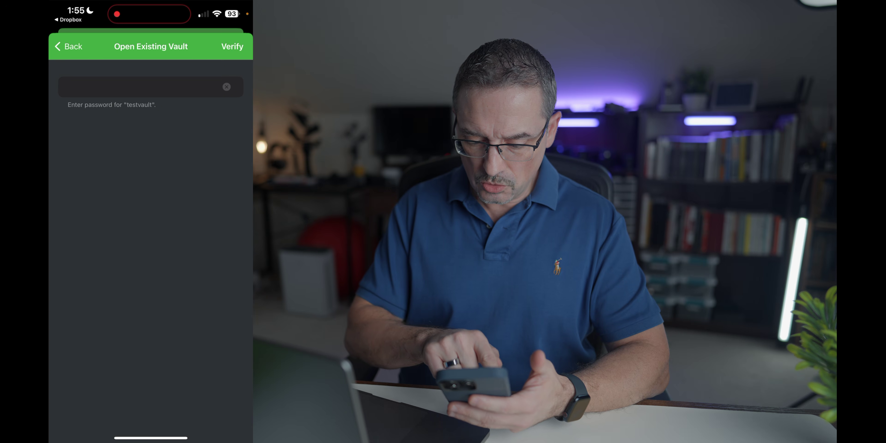
left_click(232, 47)
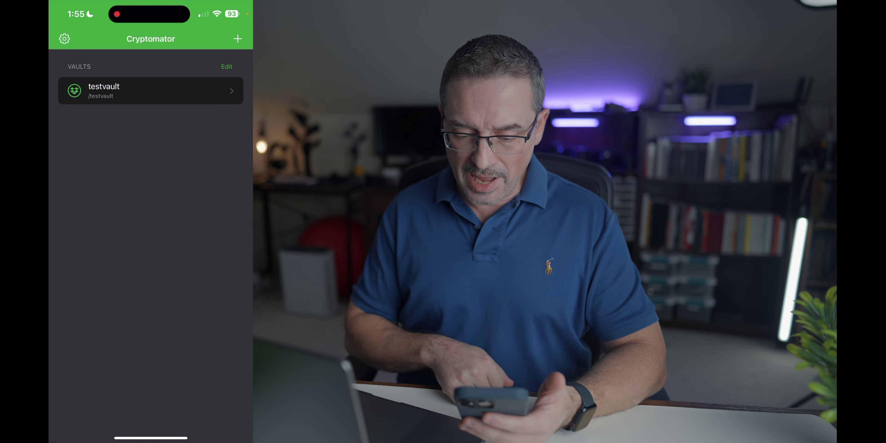
Step: Open testvault in the Files app and unlock it with the password, enabling Face ID
left_click(151, 90)
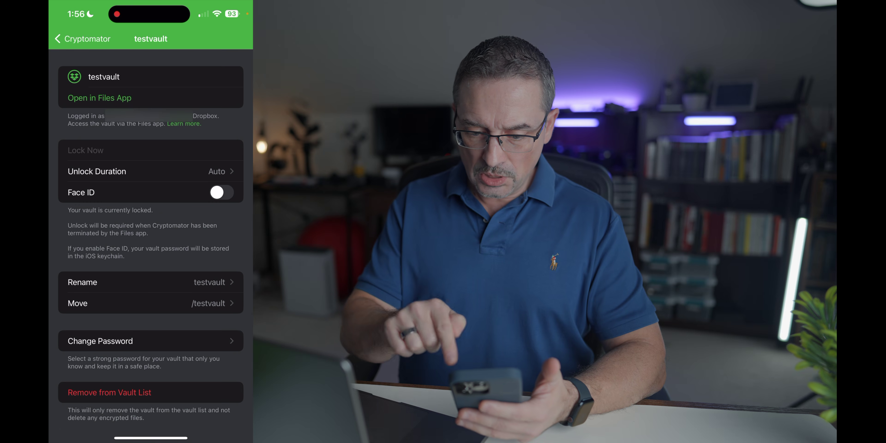
left_click(99, 97)
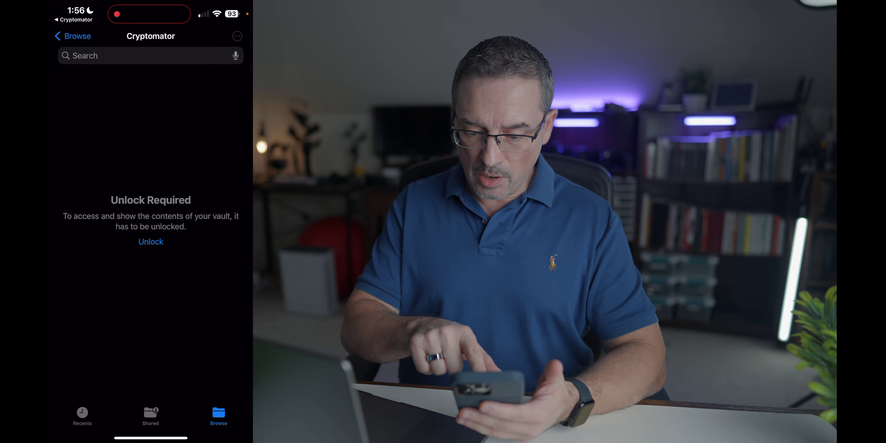
left_click(151, 241)
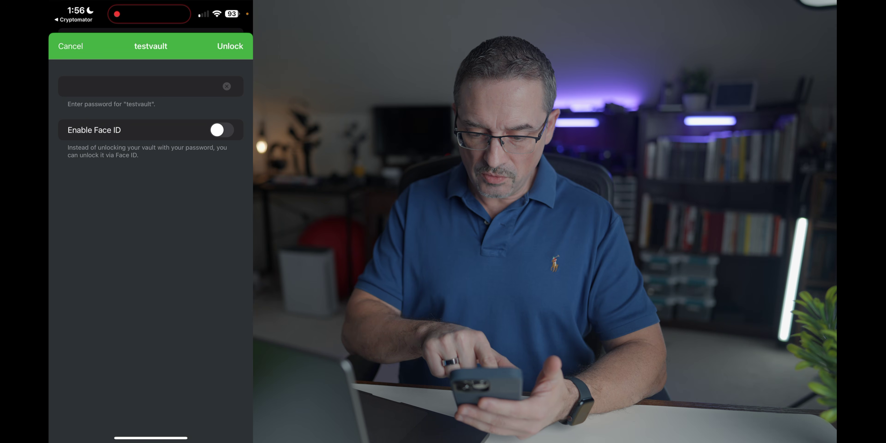
left_click(222, 130)
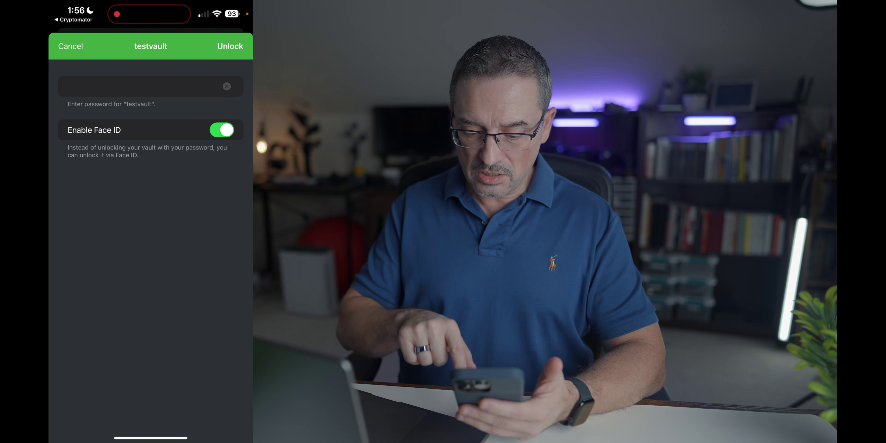
left_click(230, 47)
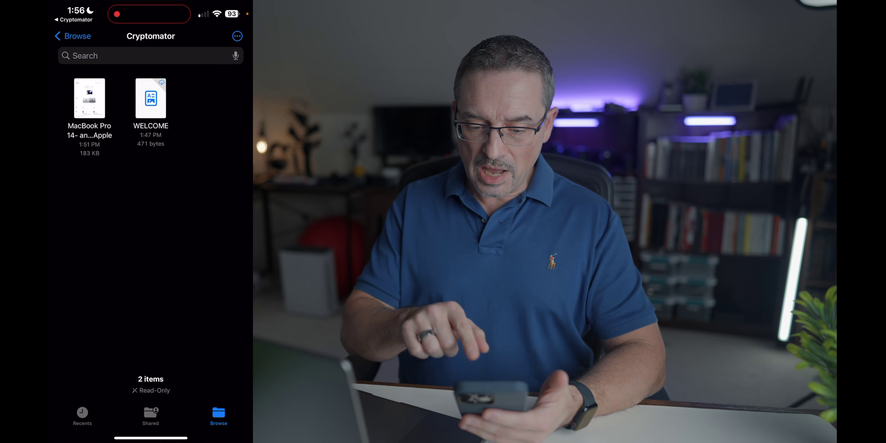
Step: Open the decrypted 14-page MacBook Pro PDF from the vault in Files, then close it
left_click(89, 103)
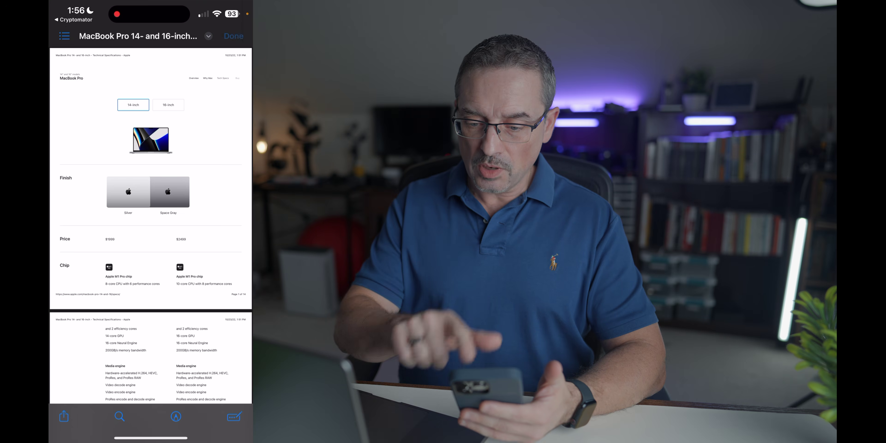
left_click(233, 36)
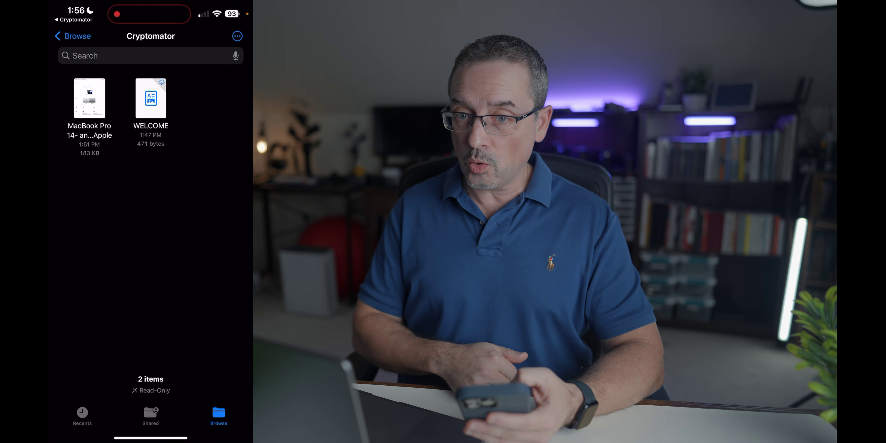